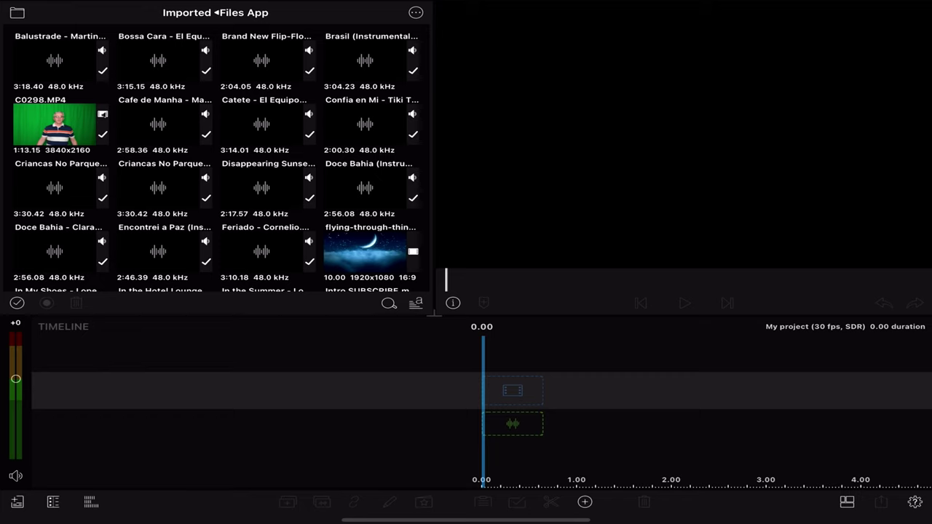
Insert C0298.MP4 at the project start and lift it onto the overlay track above.
click(54, 124)
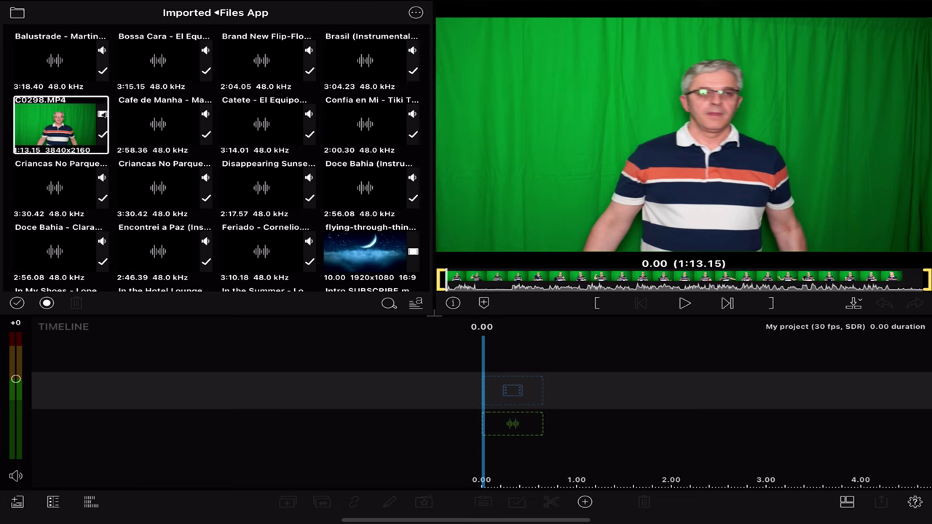
click(853, 303)
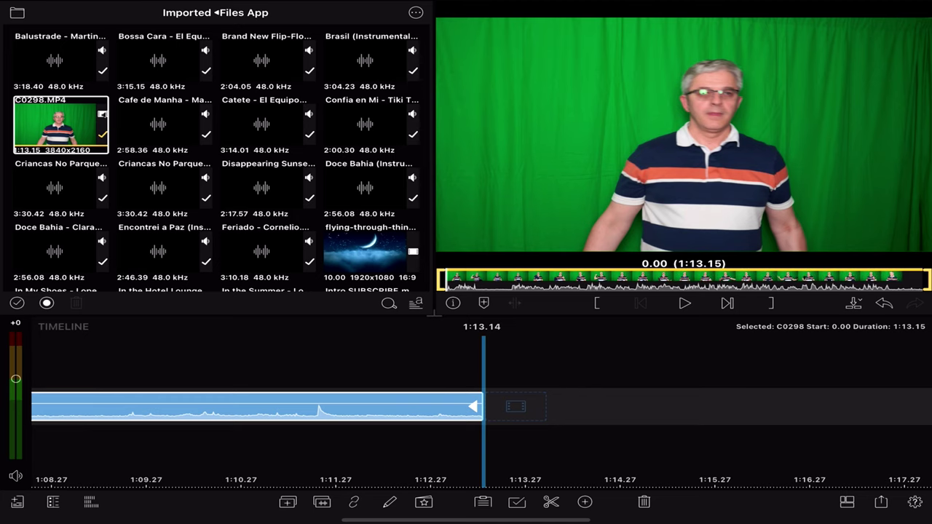
drag(922, 280, 446, 280)
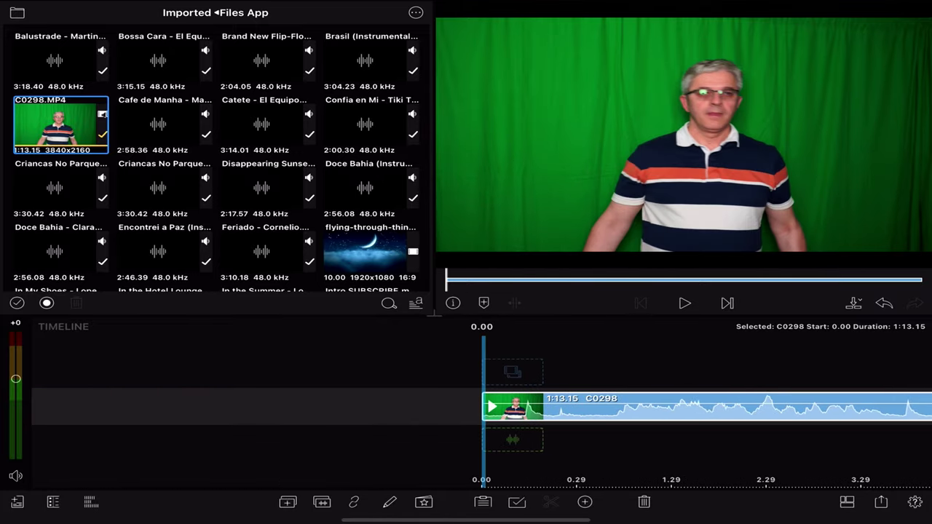
drag(583, 408, 587, 371)
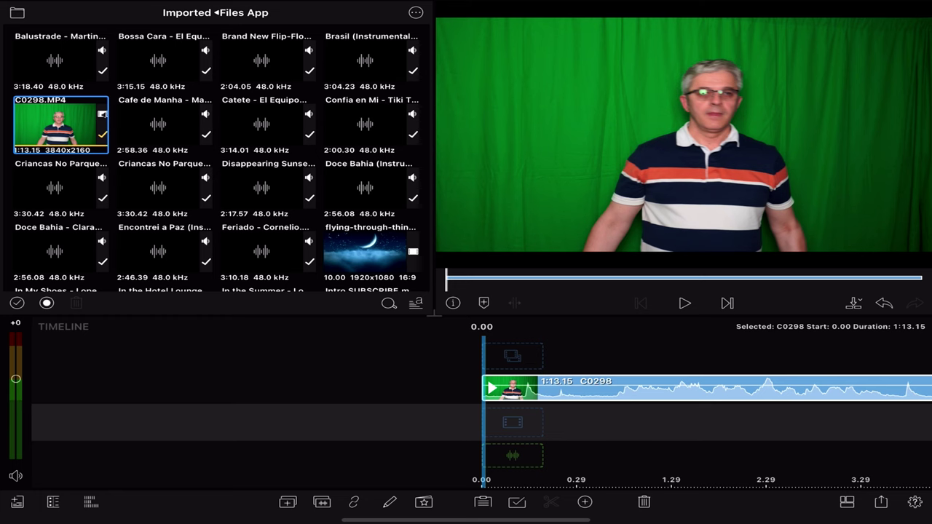
Insert the 2-second New Media snapshot image under C0298, starting at zero, then select C0298.
scroll(216, 158, down, 10)
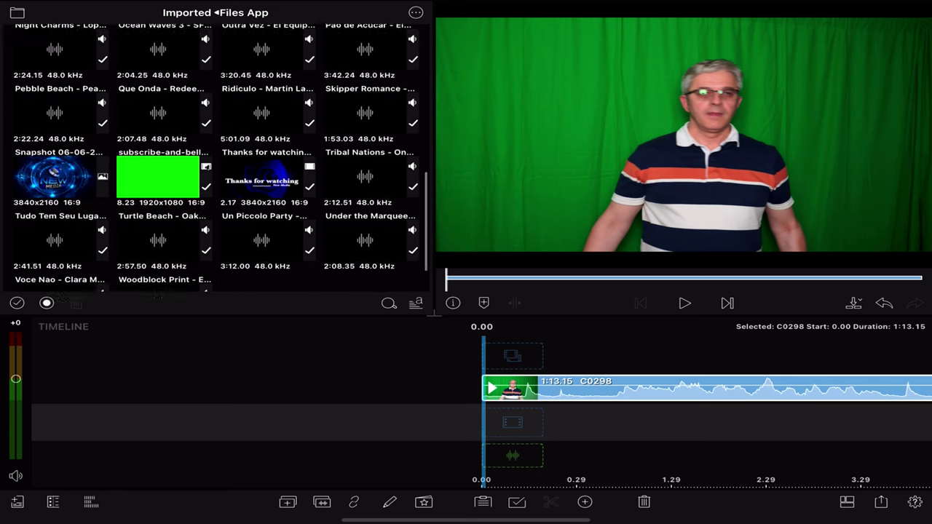
scroll(261, 189, up, 10)
scroll(261, 189, down, 6)
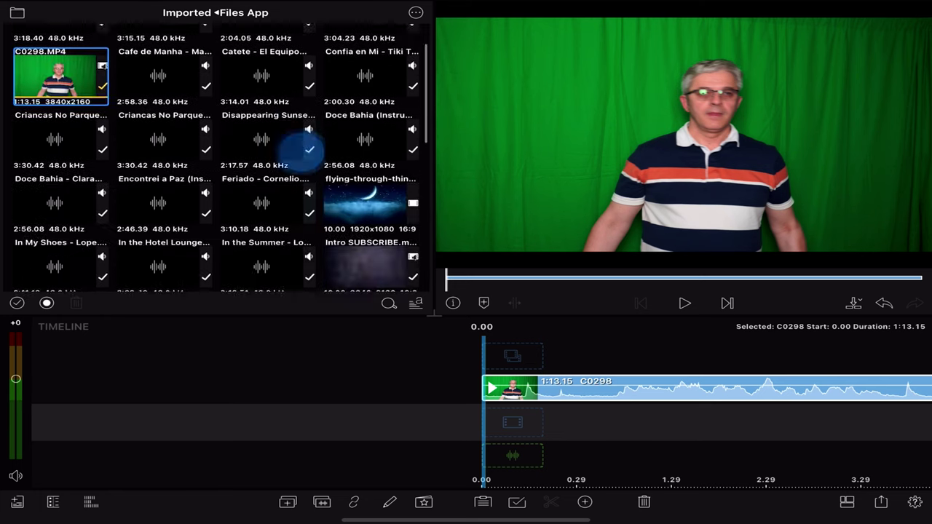
scroll(218, 159, down, 3)
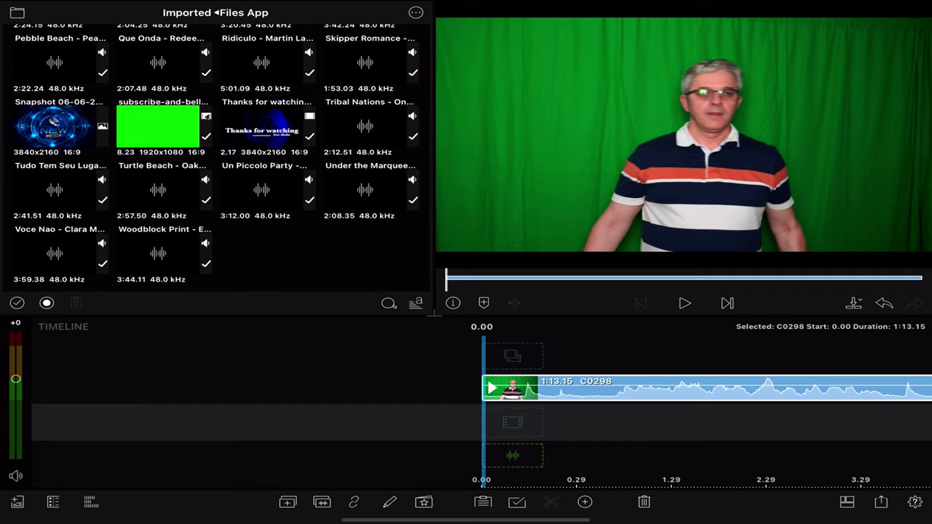
click(58, 125)
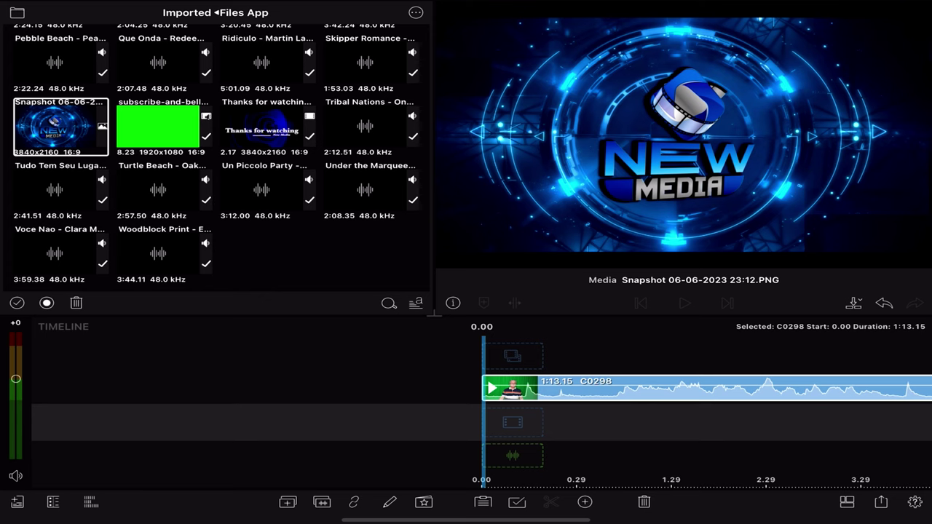
click(854, 302)
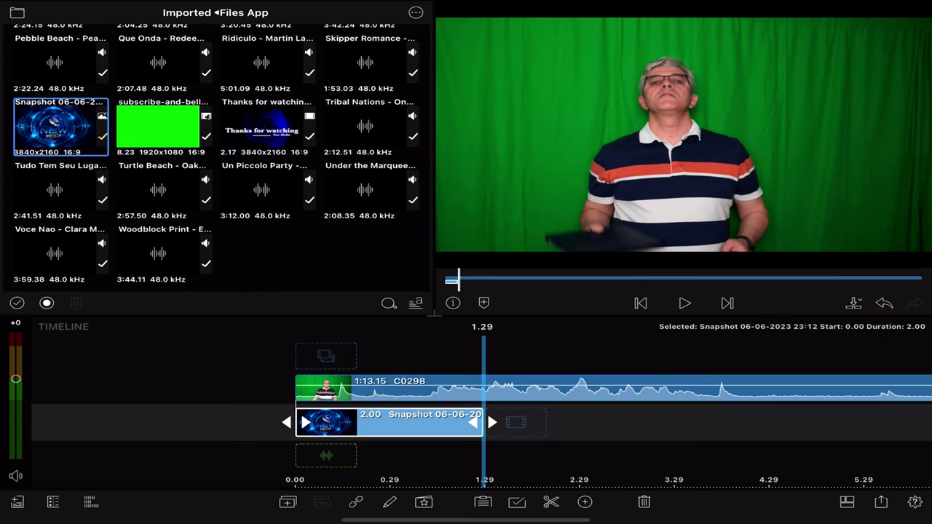
drag(408, 466, 597, 466)
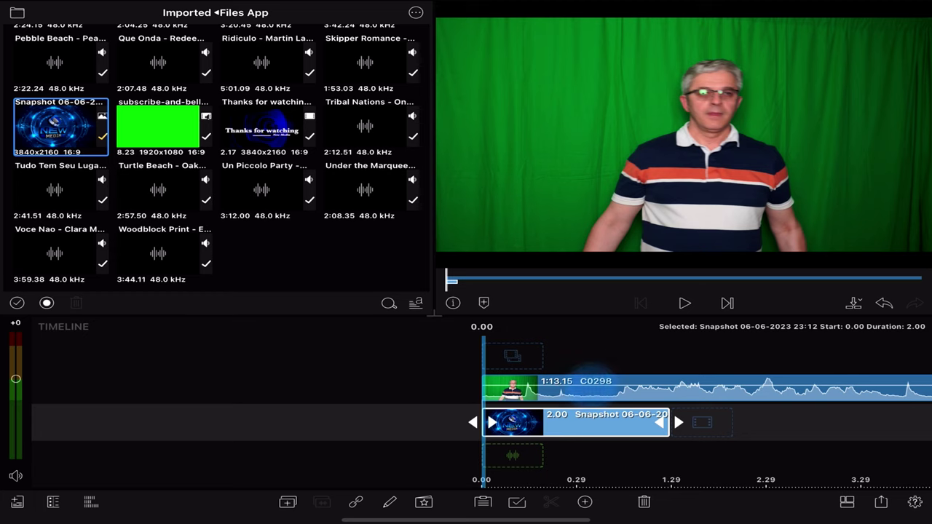
click(591, 386)
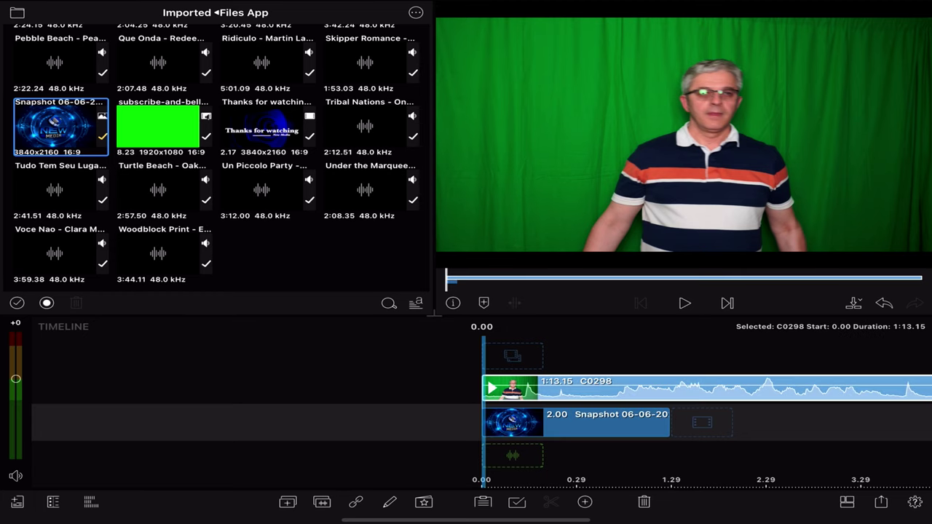
Open C0298's clip editor on its Color & Effects keyer presets.
double_click(583, 384)
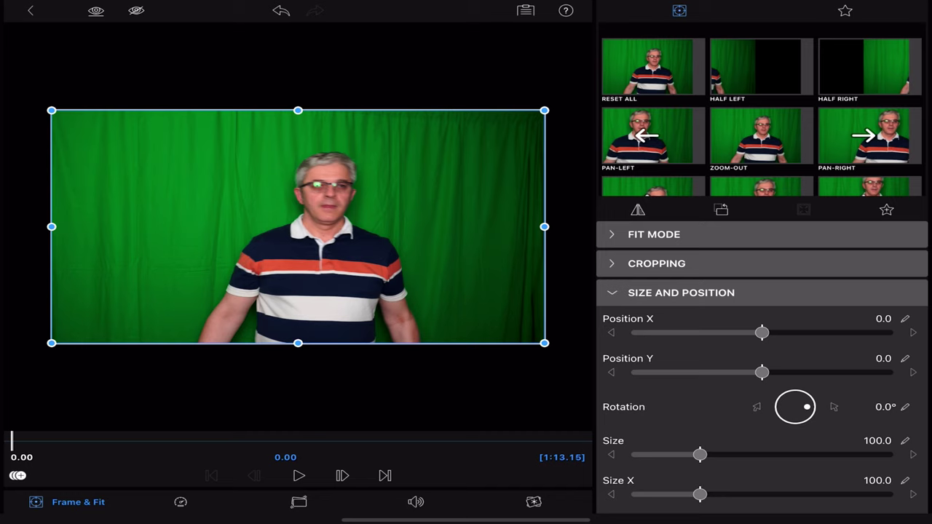
click(529, 501)
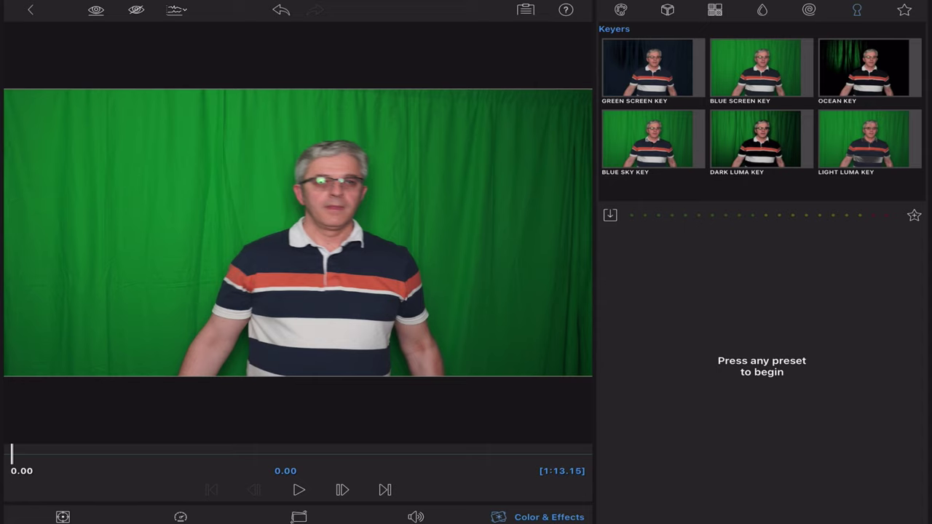
Apply the Green Screen Key preset to C0298 and scrub forward to check it.
click(647, 67)
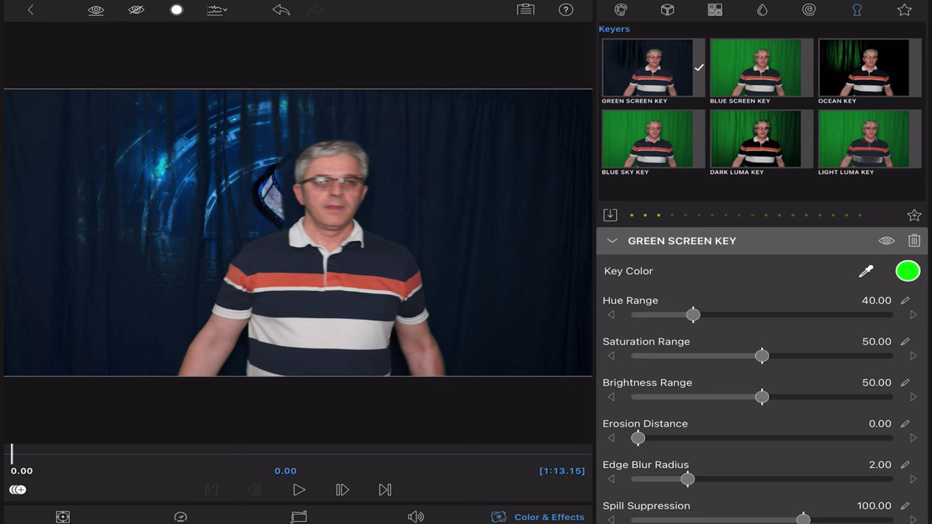
drag(11, 454, 22, 455)
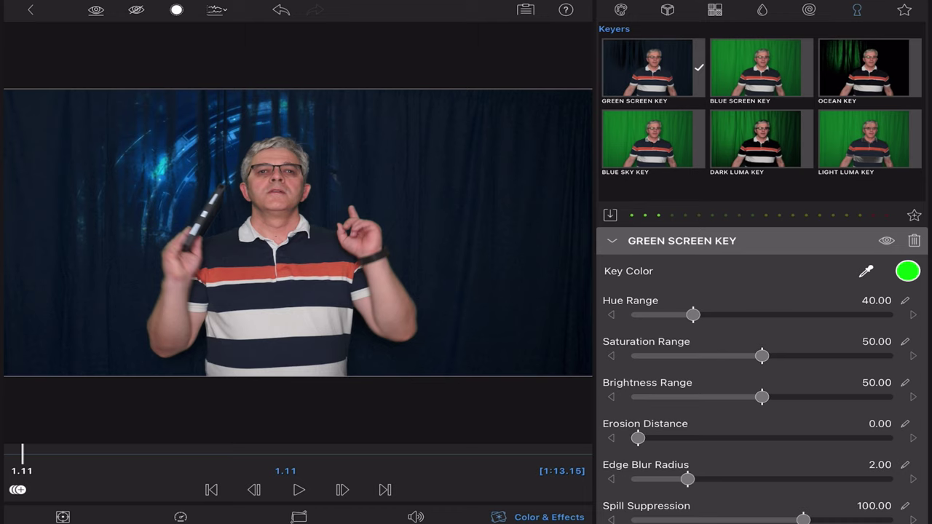
click(866, 271)
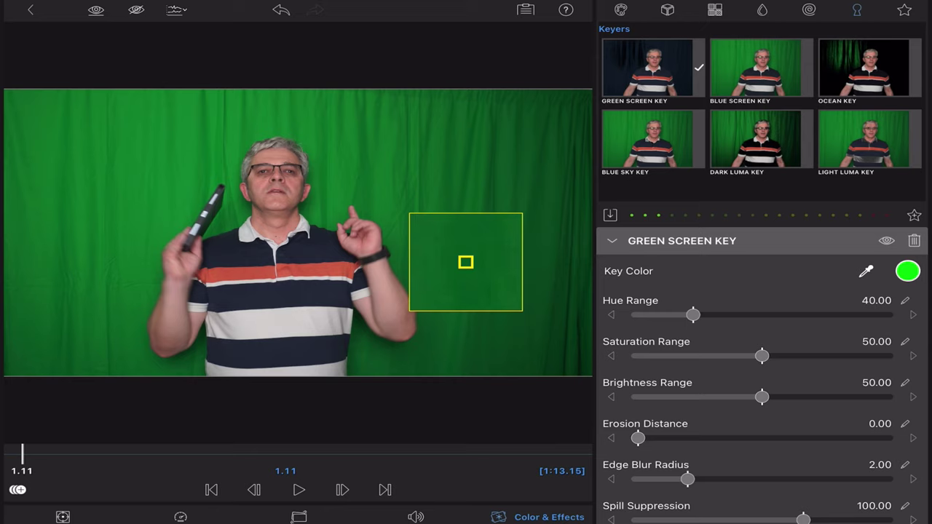
Sample the green curtain as the key colour and scrub frames to review the key.
mouse_move(480, 282)
mouse_down()
mouse_move(489, 274)
mouse_move(357, 200)
mouse_move(483, 187)
mouse_move(486, 221)
mouse_move(499, 236)
mouse_move(441, 233)
mouse_move(477, 174)
mouse_move(266, 150)
mouse_move(100, 246)
mouse_move(69, 233)
mouse_move(253, 140)
mouse_move(502, 223)
mouse_move(478, 204)
mouse_move(487, 206)
mouse_up()
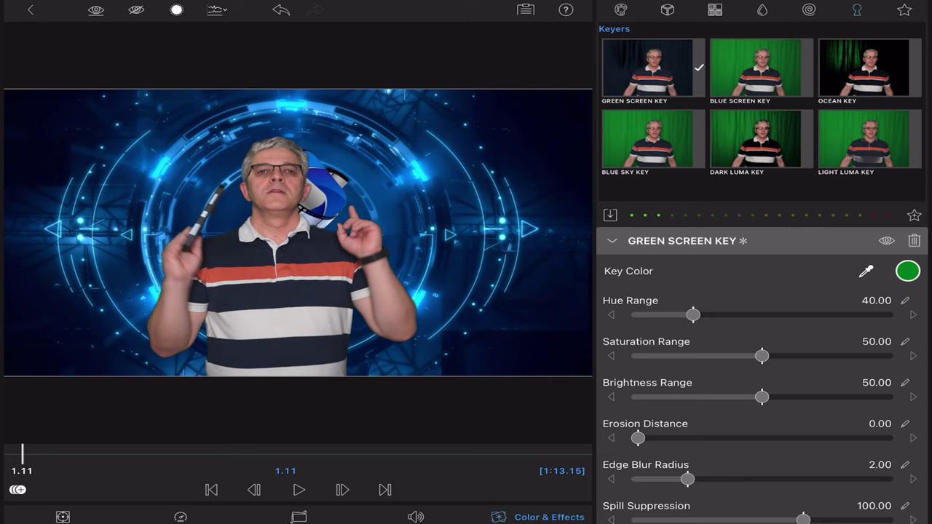
mouse_move(21, 453)
mouse_down()
mouse_move(88, 453)
mouse_move(17, 453)
mouse_up()
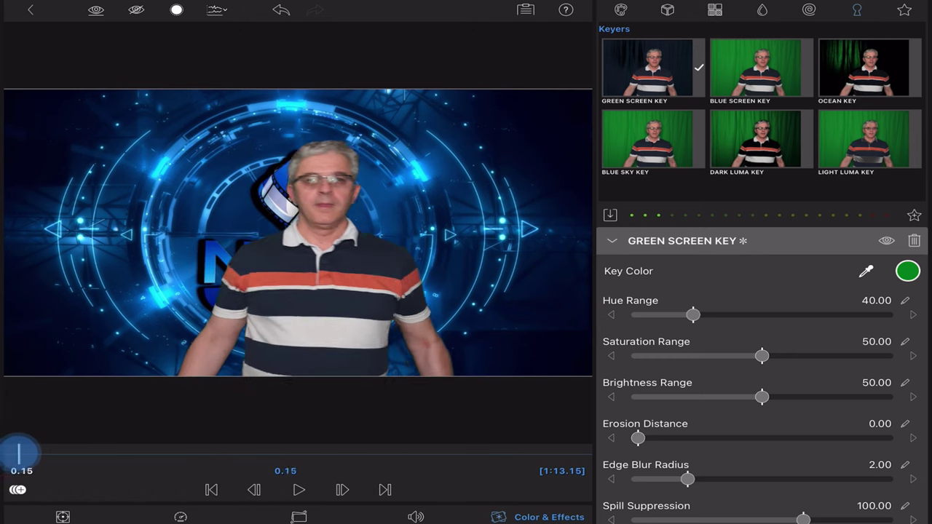
mouse_move(17, 453)
mouse_down()
mouse_move(83, 454)
mouse_move(16, 453)
mouse_up()
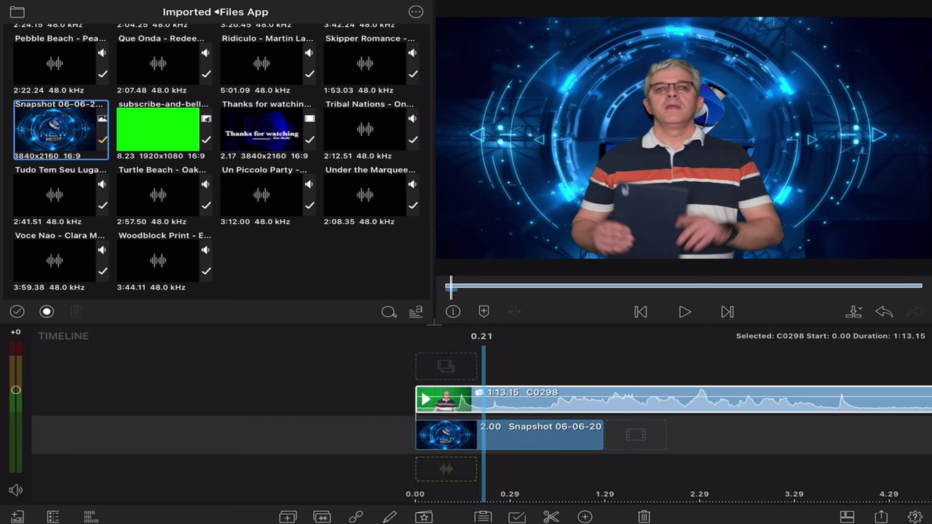
Extend the Snapshot background image to 8.19 seconds.
mouse_move(830, 466)
mouse_down()
mouse_move(536, 461)
mouse_move(703, 471)
mouse_move(790, 461)
mouse_move(565, 441)
mouse_move(740, 446)
mouse_up()
click(510, 434)
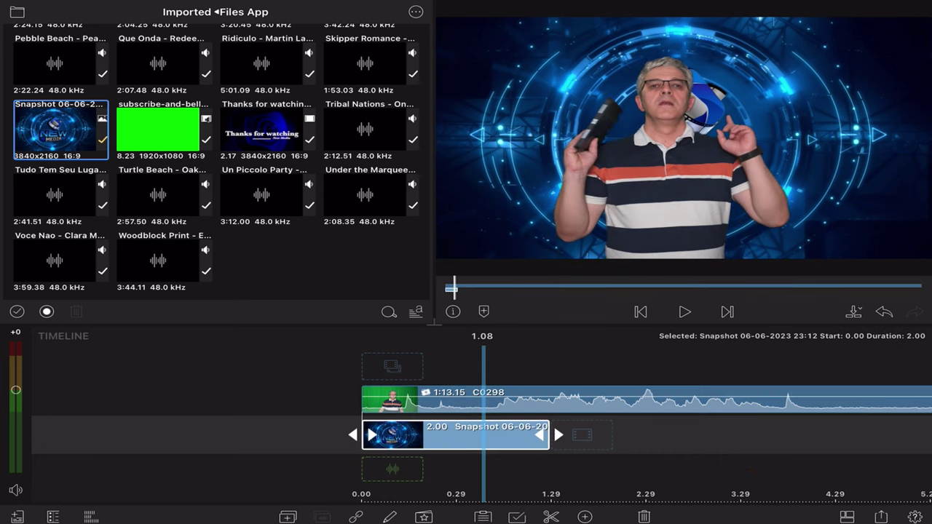
drag(548, 435, 895, 435)
drag(473, 435, 750, 435)
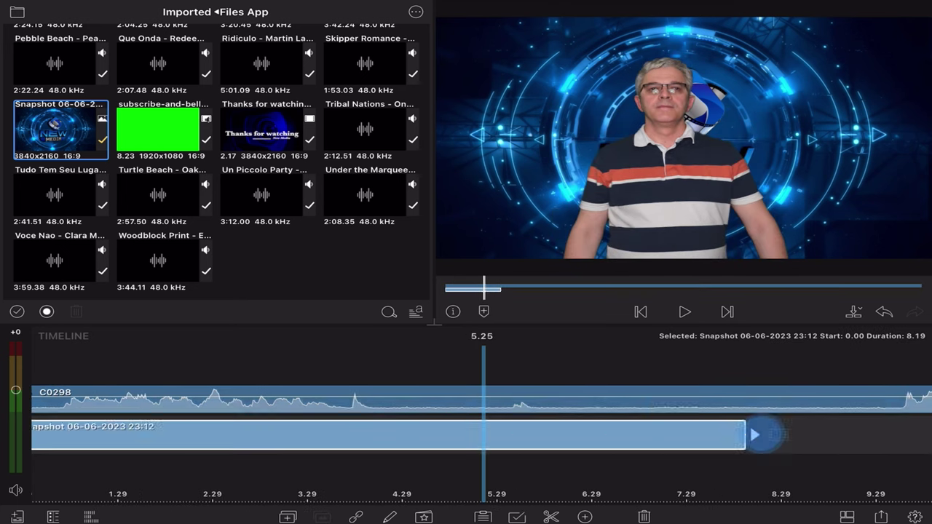
Rewind and reopen C0298's colour and effects settings to review the keyed result.
click(641, 312)
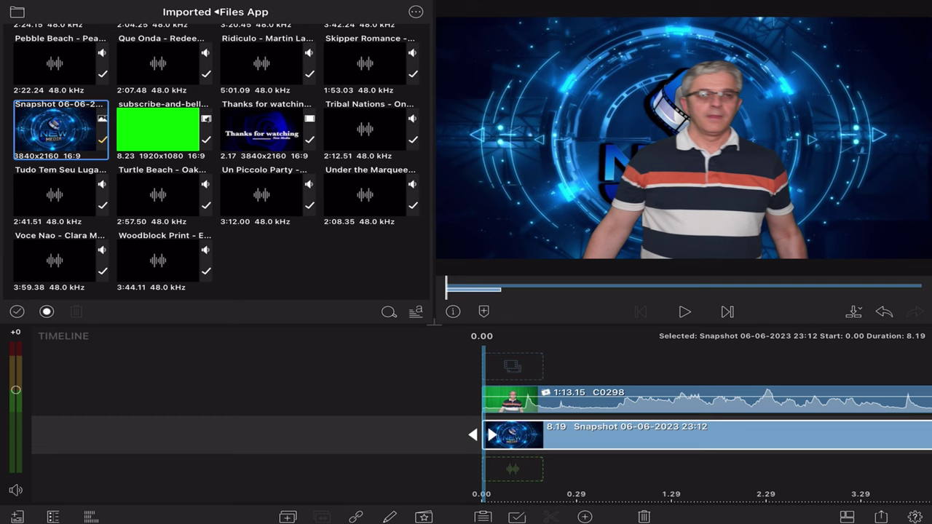
double_click(597, 399)
mouse_move(12, 455)
mouse_down()
mouse_move(144, 463)
mouse_move(48, 466)
mouse_move(149, 464)
mouse_move(25, 468)
mouse_move(190, 475)
mouse_move(50, 470)
mouse_up()
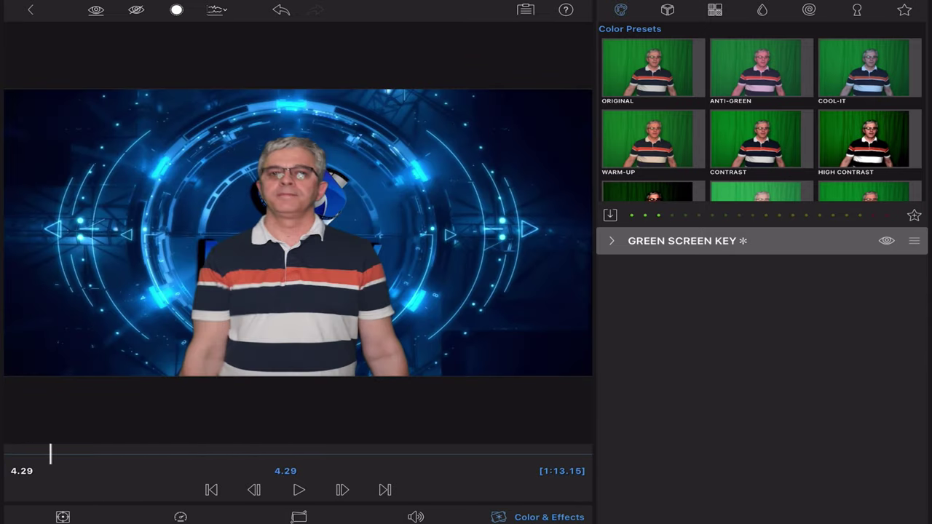
Exit the Color & Effects editor to the timeline showing the keyed presenter at 4.29 s.
click(31, 9)
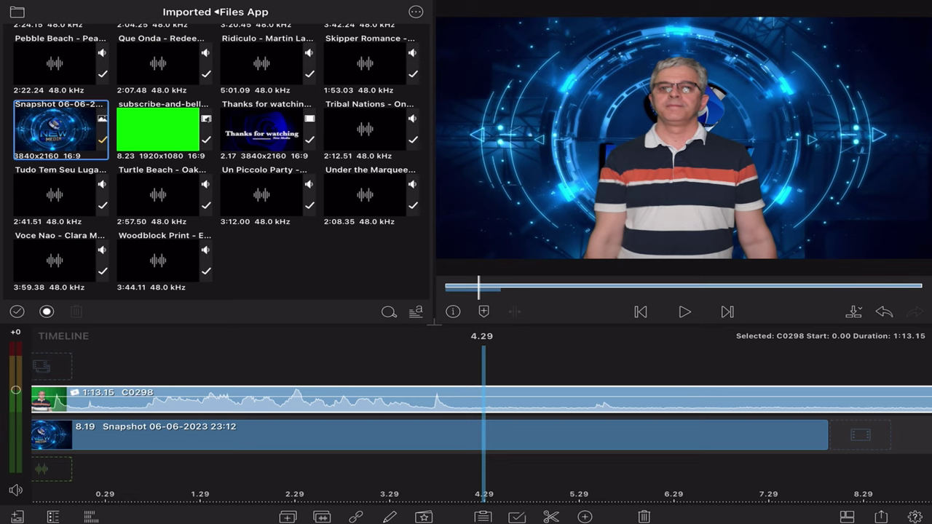